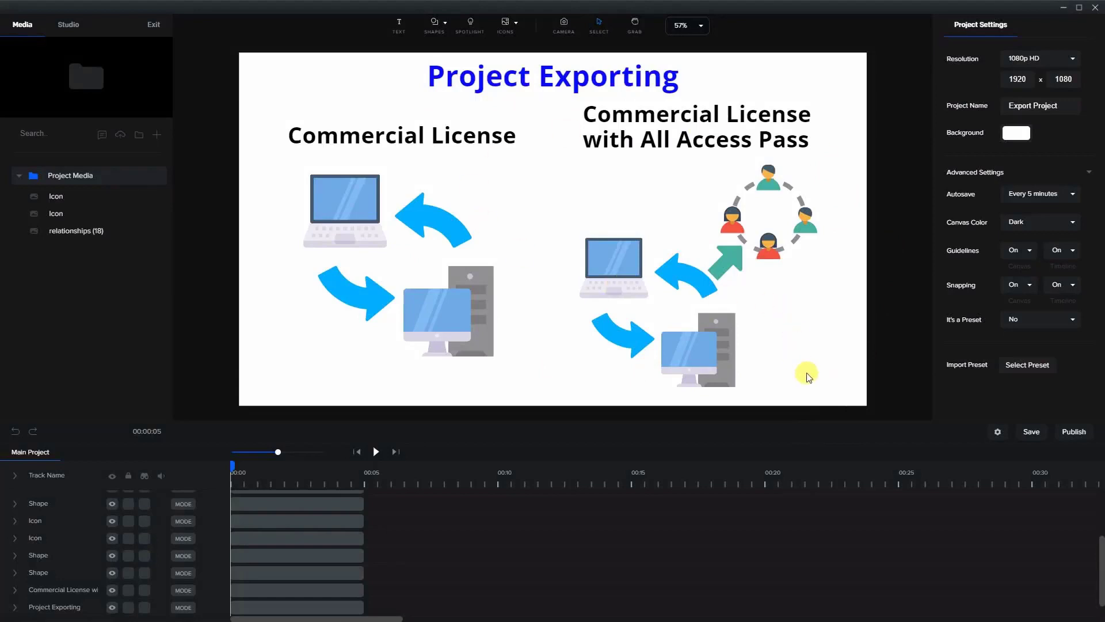
Save the slideshow from the editor's lower-right Save button
click(1032, 431)
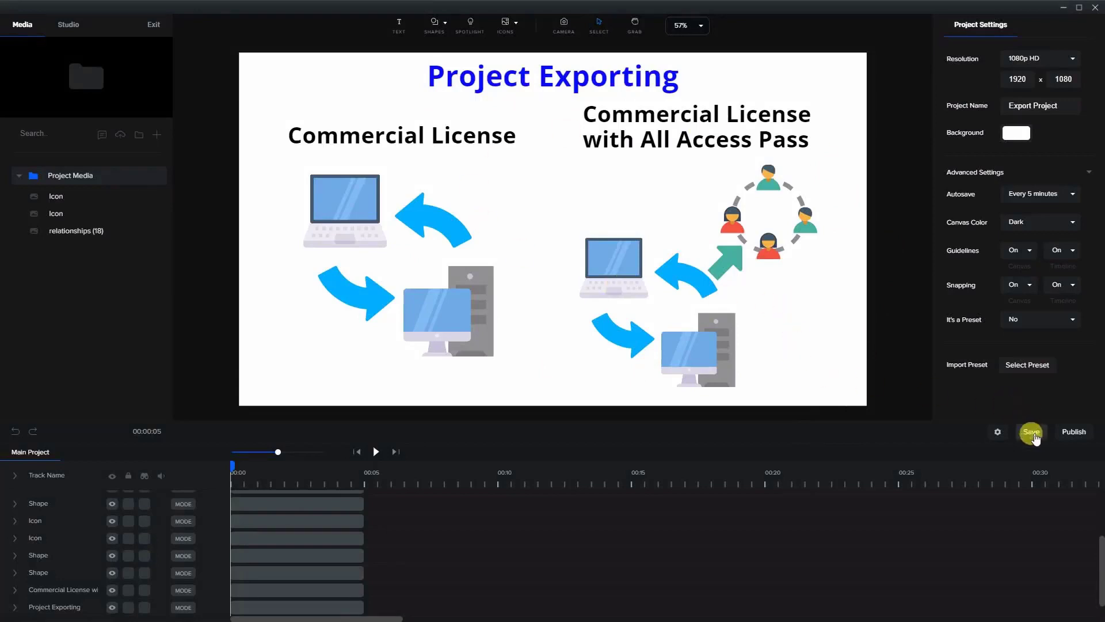
Exit to the project list and export Export Project as a .csp into CS Tutorials
click(153, 25)
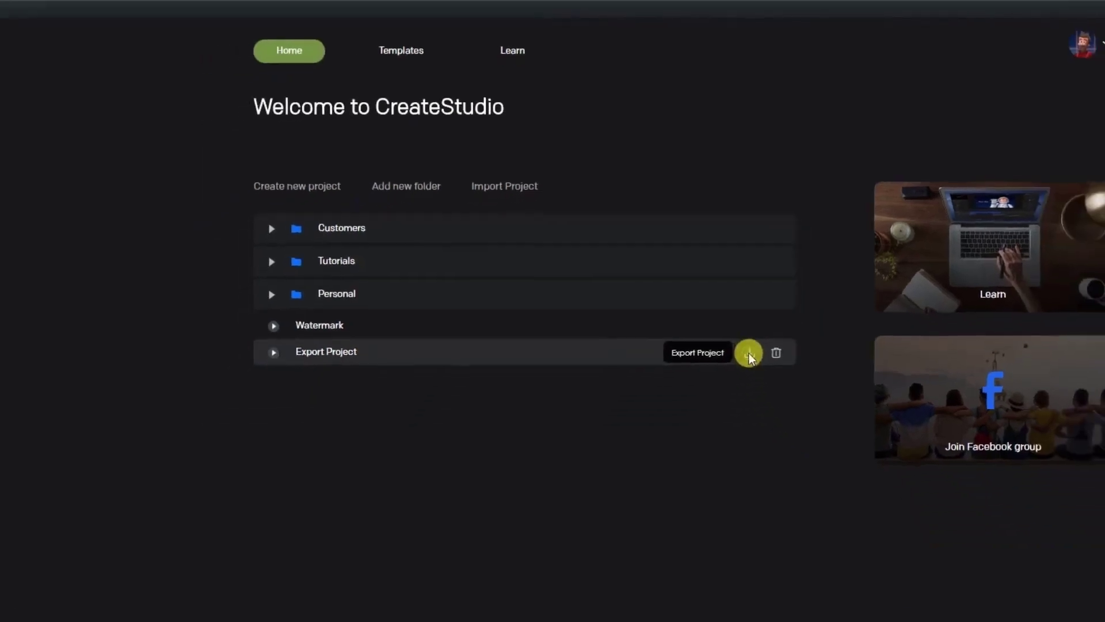
click(767, 392)
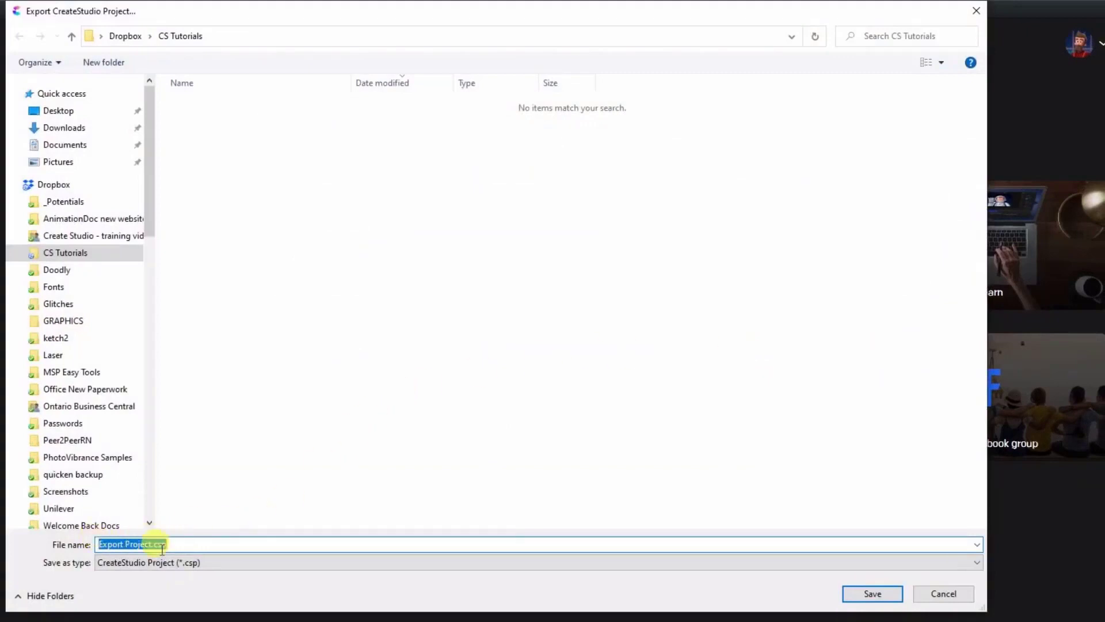
click(864, 593)
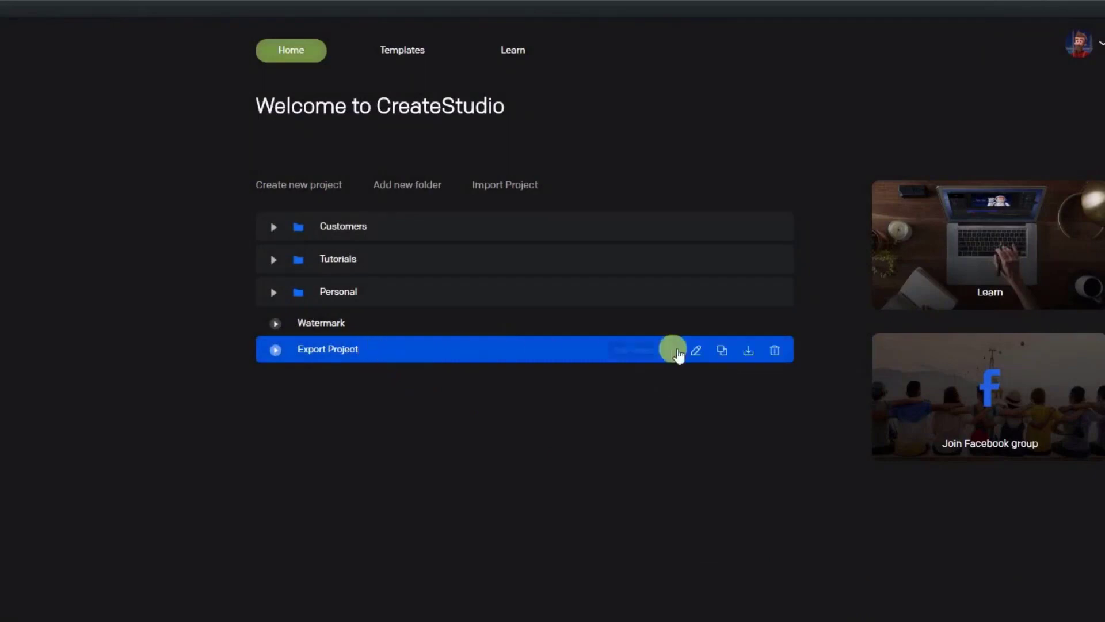
Rename the original project to 'Export Project renamed' via the pencil icon
click(696, 350)
mouse_move(467, 292)
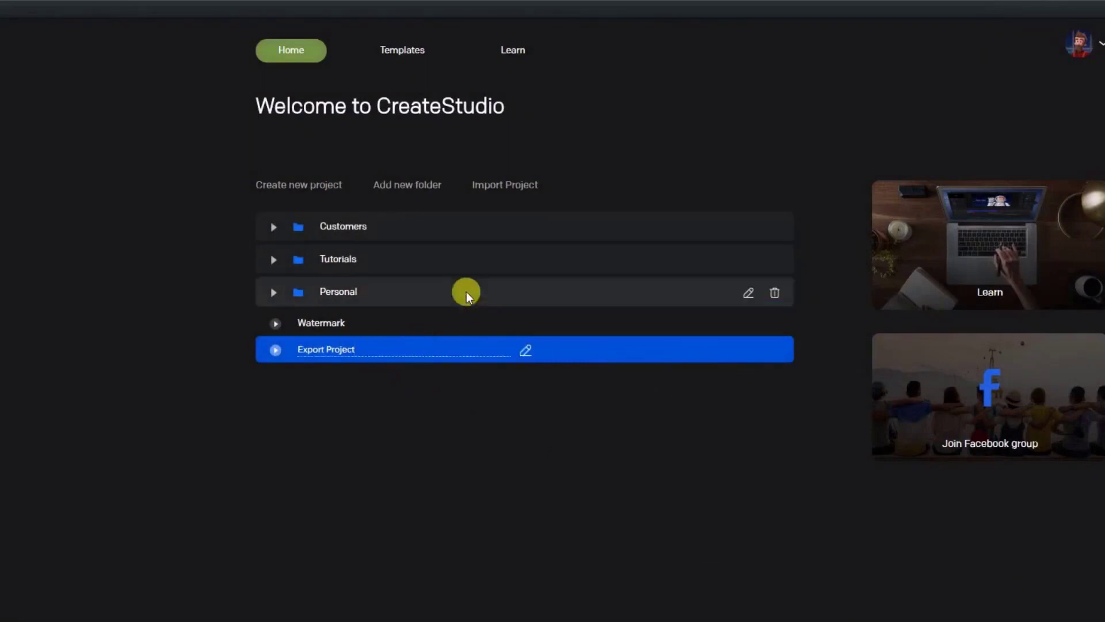
text( r)
text(enamed)
key(Return)
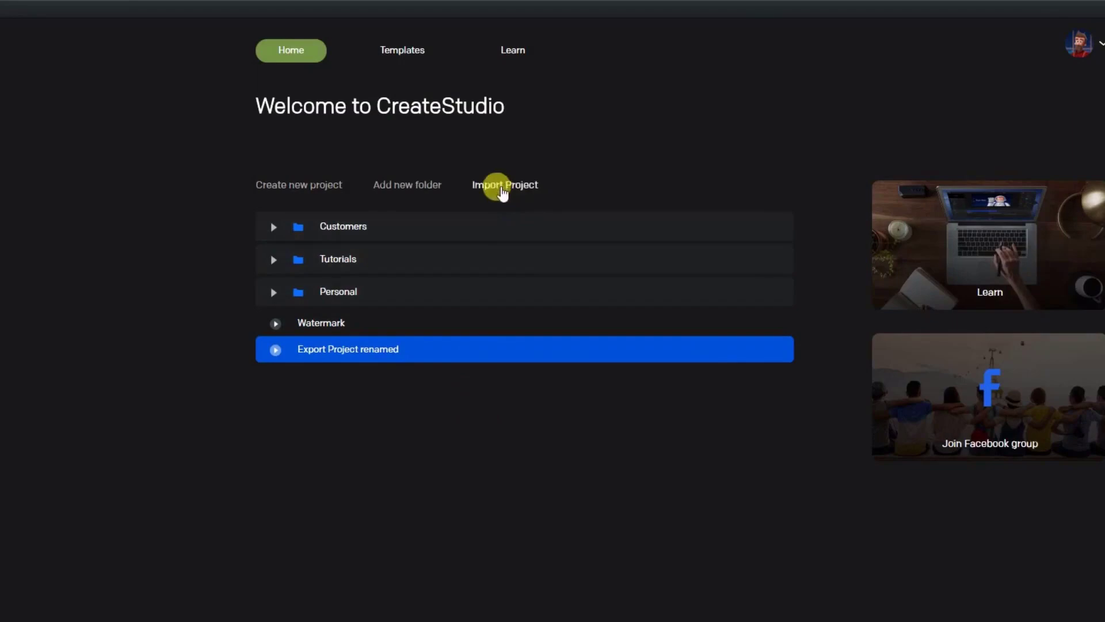
Import Export Project.csp from CS Tutorials as a new project list entry
click(500, 188)
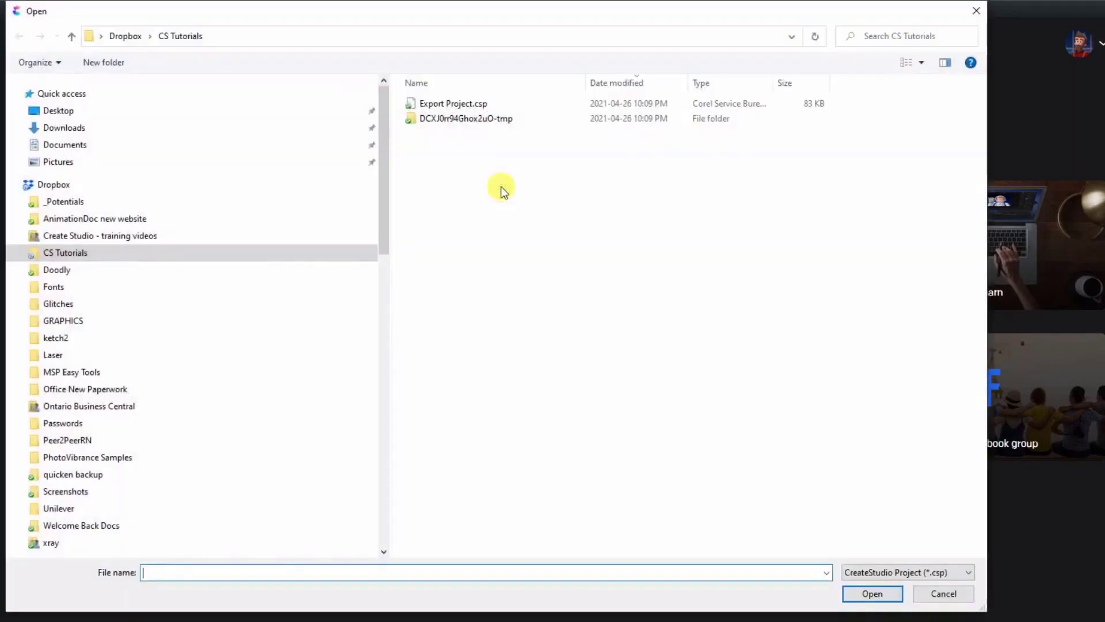
click(485, 103)
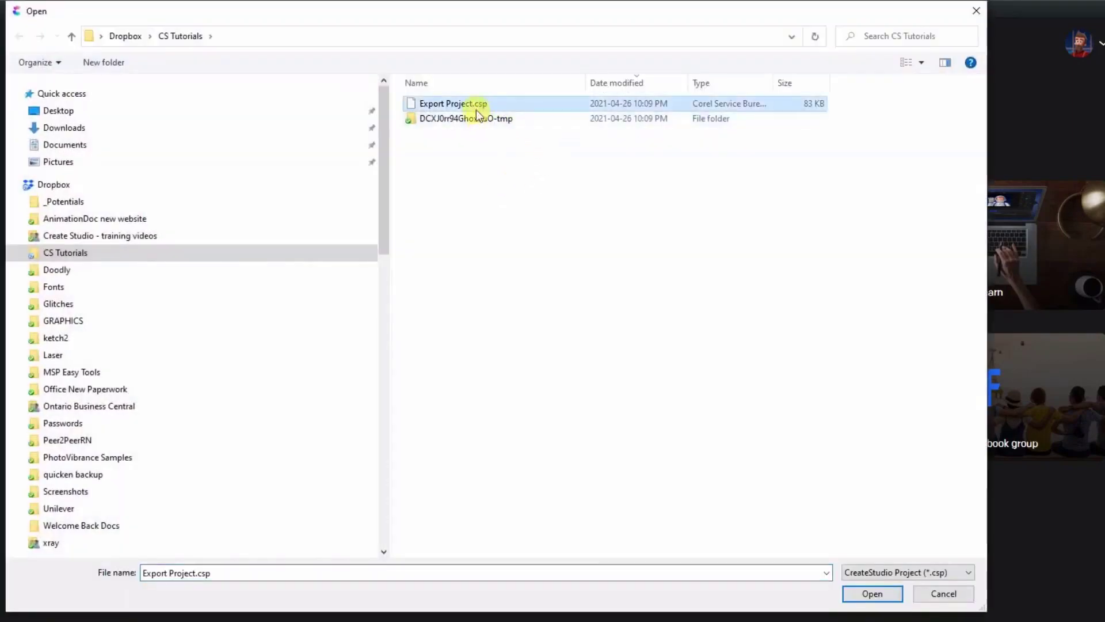
click(870, 593)
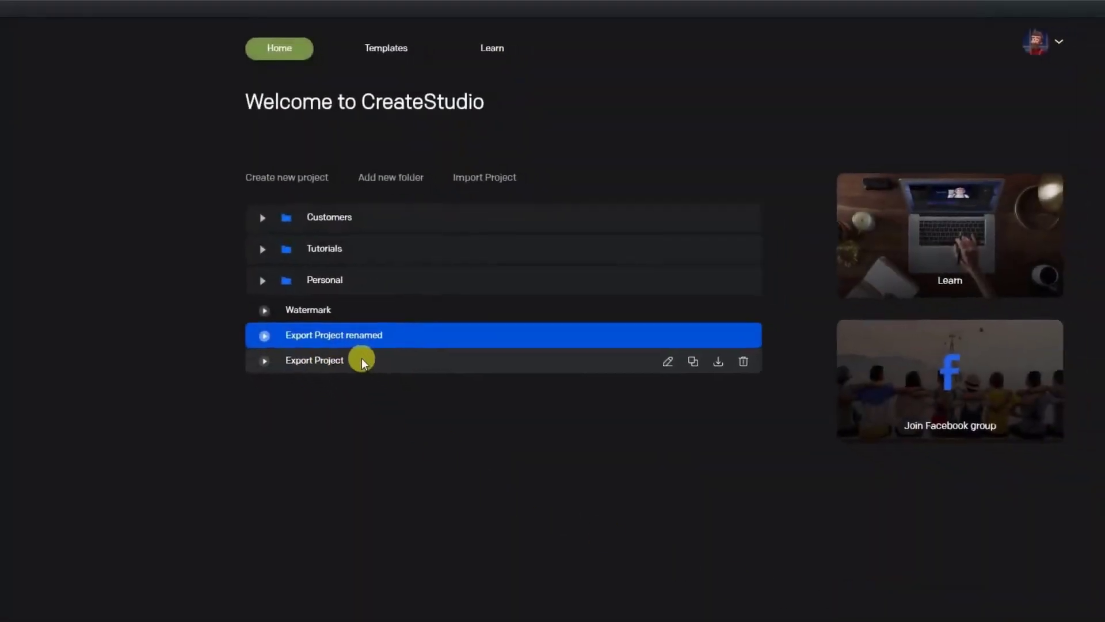